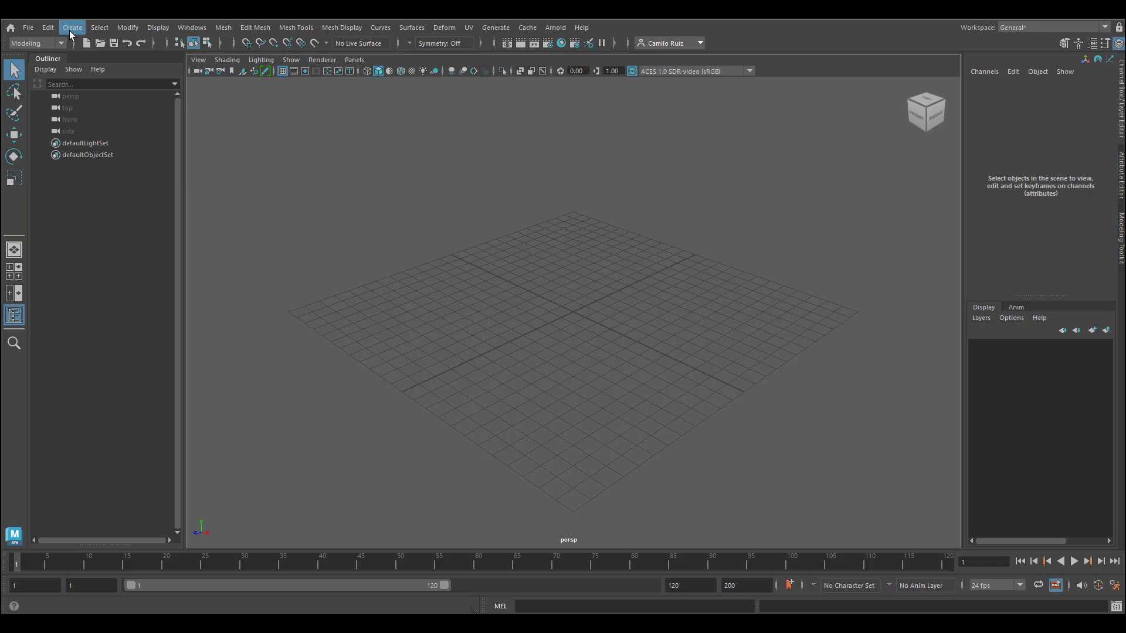
Create a polygon cube with default dimensions at the origin
{"action": "left_click", "coordinate": [70, 29]}
{"action": "mouse_move", "coordinate": [122, 74]}
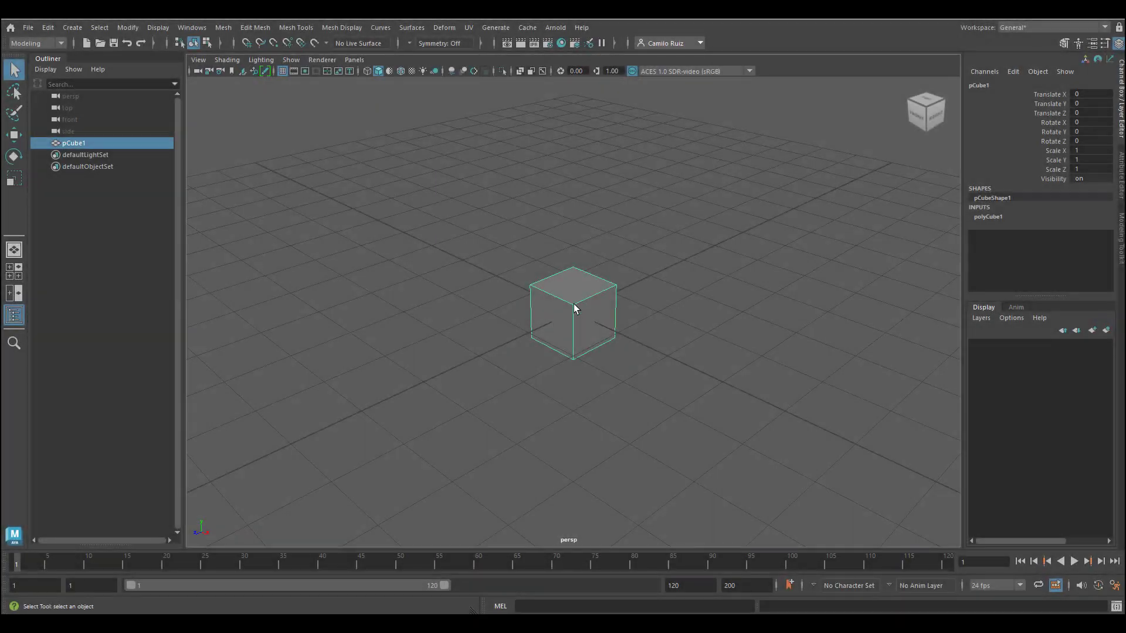
{"action": "scroll", "coordinate": [572, 304], "scroll_direction": "up", "scroll_amount": 5}
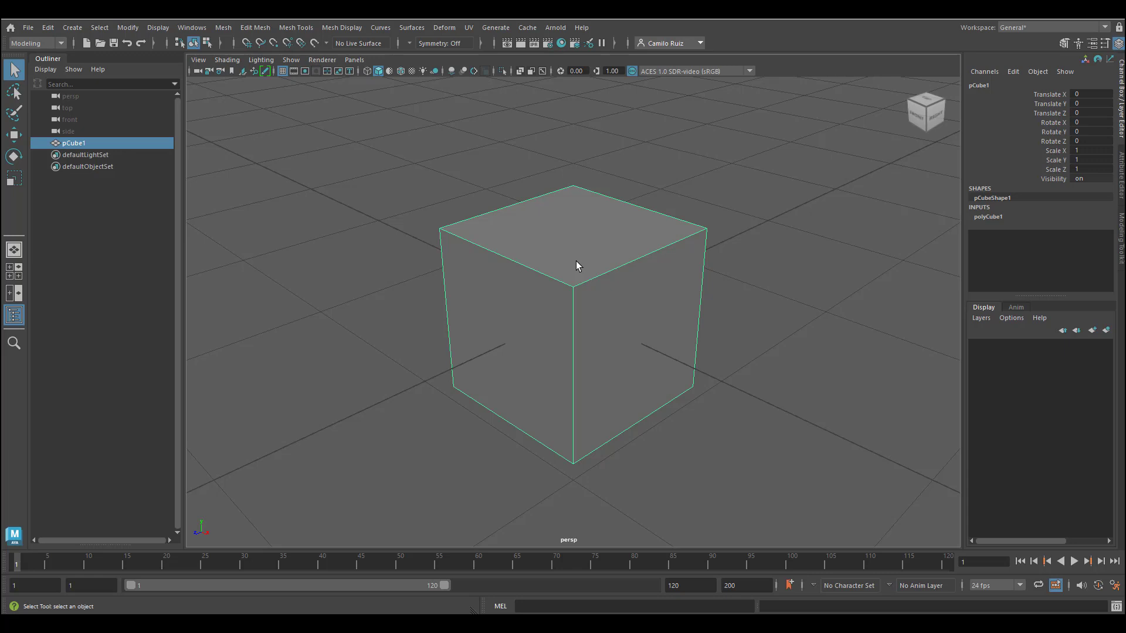
Switch the cube between face, edge and vertex component modes to examine each component type
{"action": "right_click", "coordinate": [576, 261]}
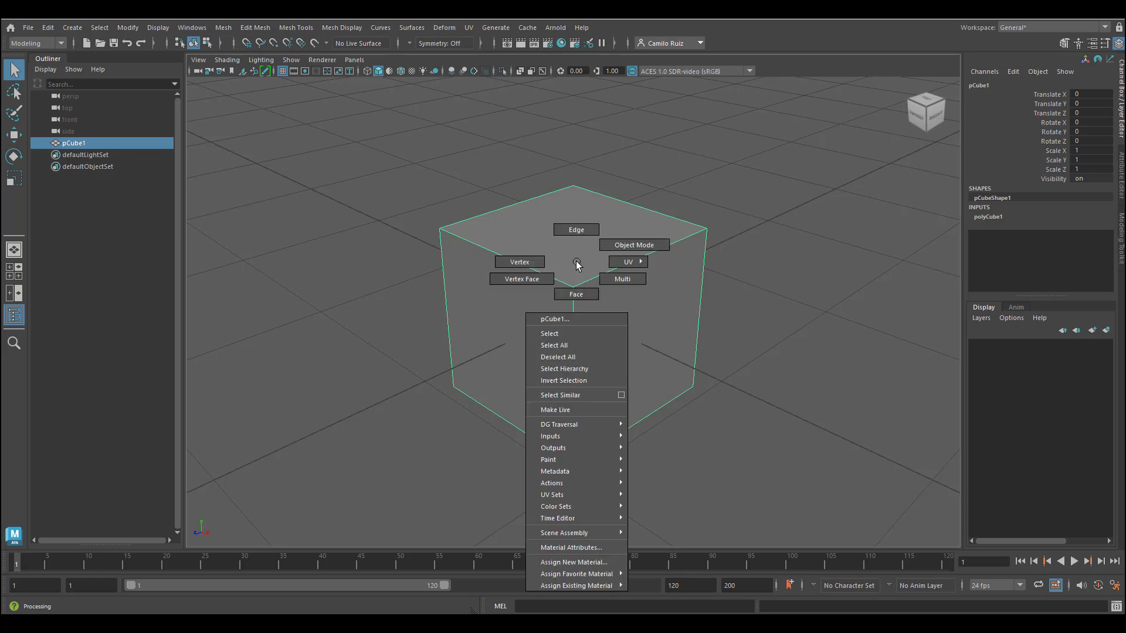
{"action": "left_click", "coordinate": [576, 294]}
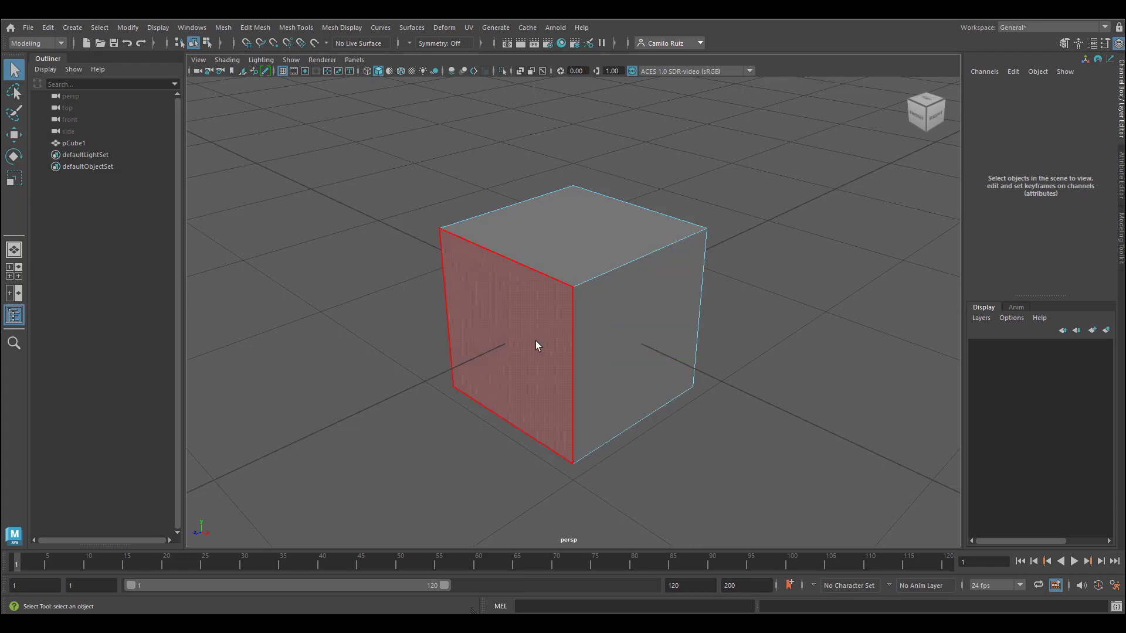
{"action": "right_click_drag", "start_coordinate": [595, 281], "coordinate": [595, 298]}
{"action": "right_click_drag", "start_coordinate": [592, 234], "coordinate": [593, 244]}
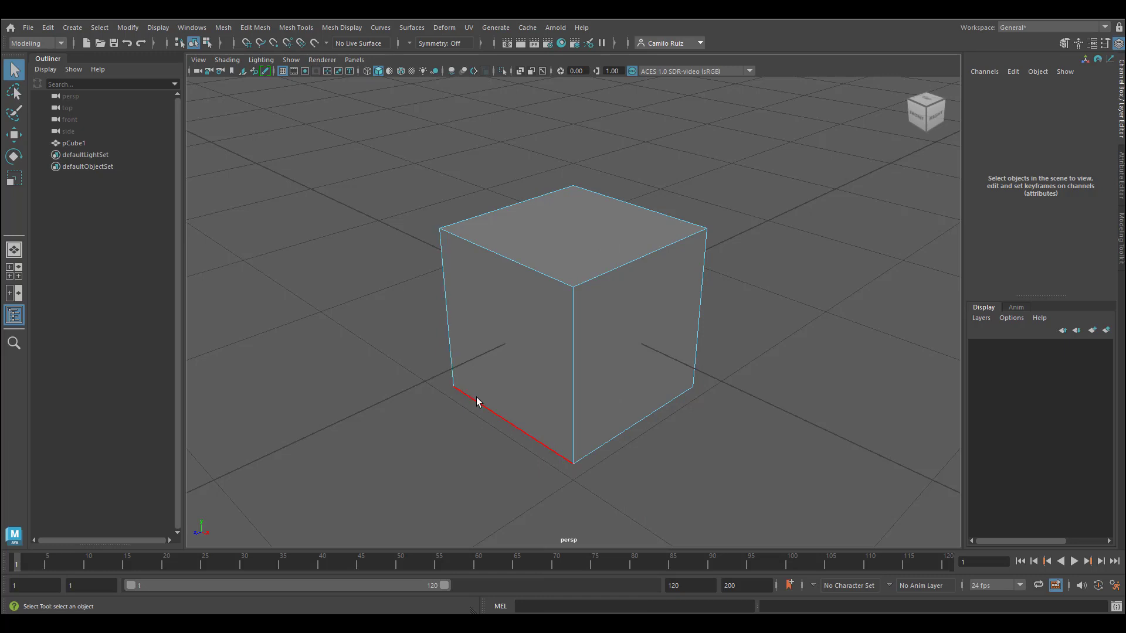
{"action": "right_click_drag", "start_coordinate": [540, 322], "coordinate": [488, 280]}
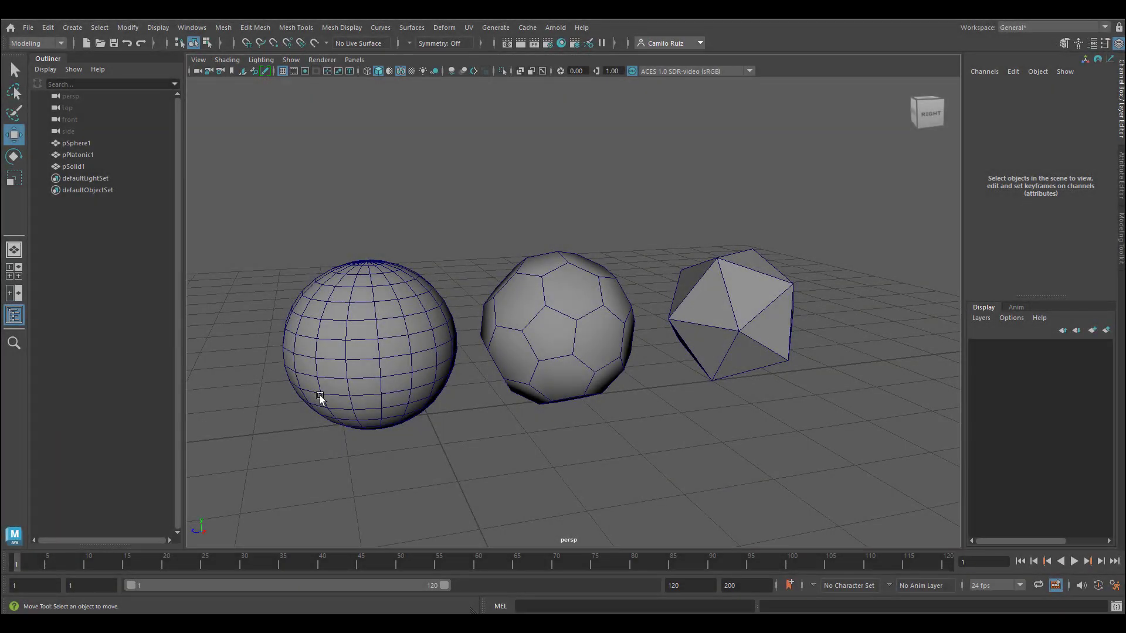
Examine the polygon structure of the sphere, soccer ball and icosahedron, showing the icosahedron in component mode
{"action": "scroll", "coordinate": [494, 307], "scroll_direction": "up", "scroll_amount": 5}
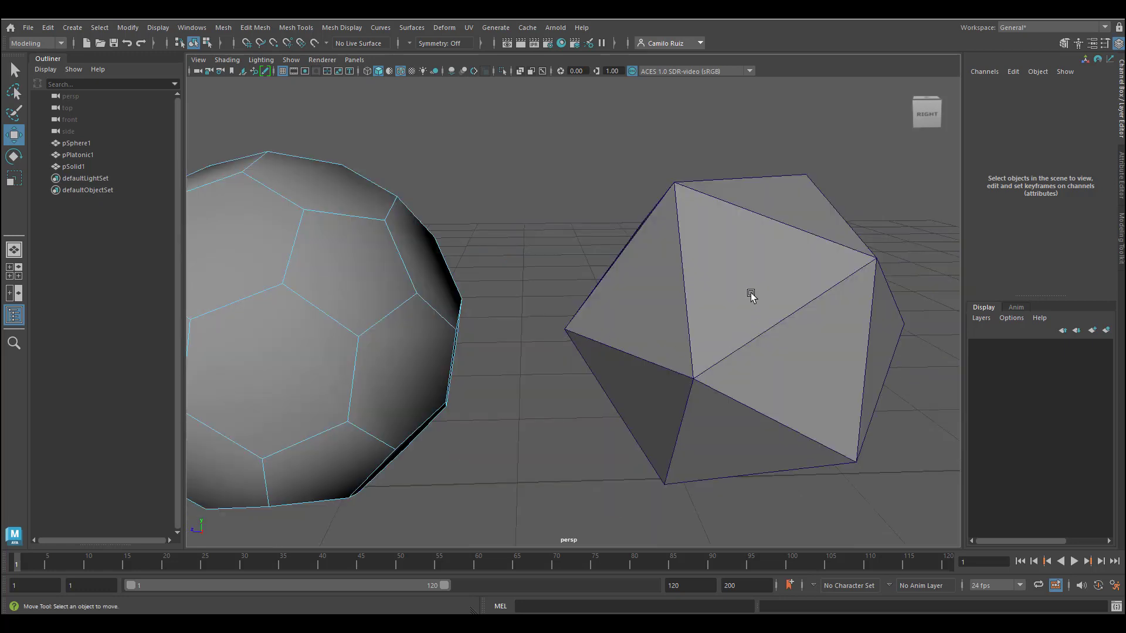
{"action": "middle_click_drag", "start_coordinate": [751, 297], "coordinate": [625, 333], "text": "alt"}
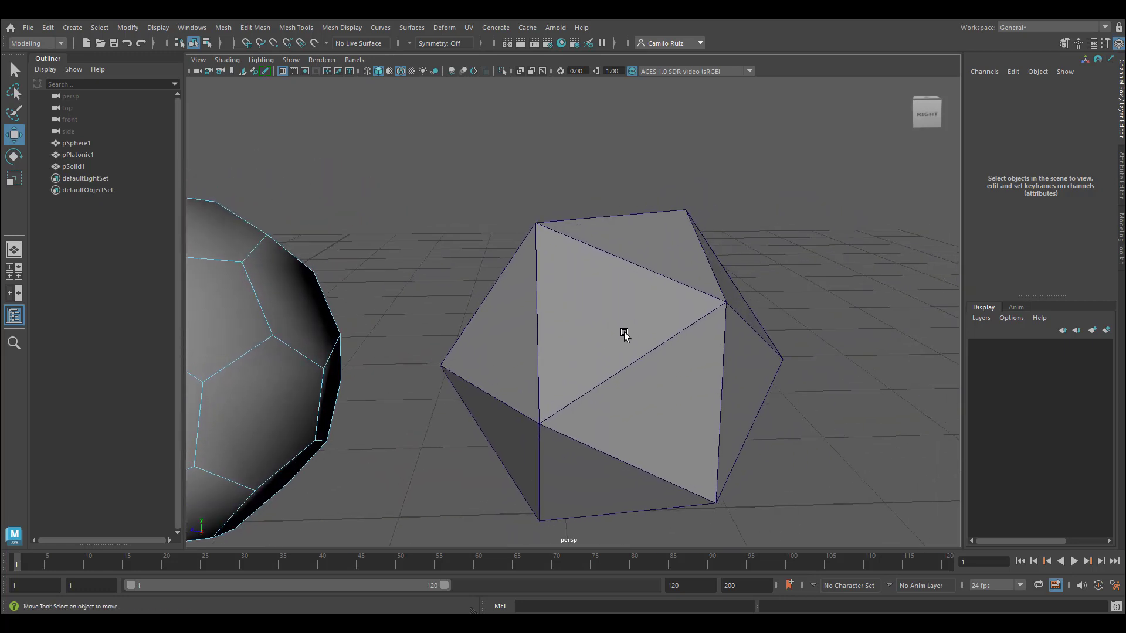
{"action": "right_click_drag", "start_coordinate": [625, 327], "coordinate": [624, 312]}
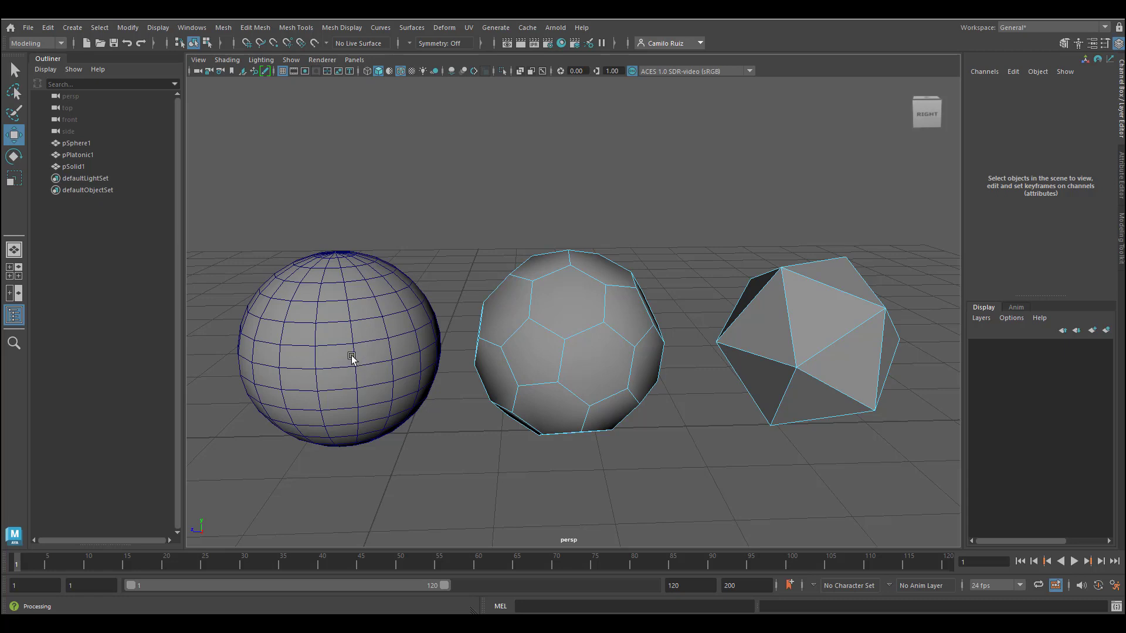
{"action": "left_click_drag", "start_coordinate": [352, 357], "coordinate": [398, 361], "text": "alt"}
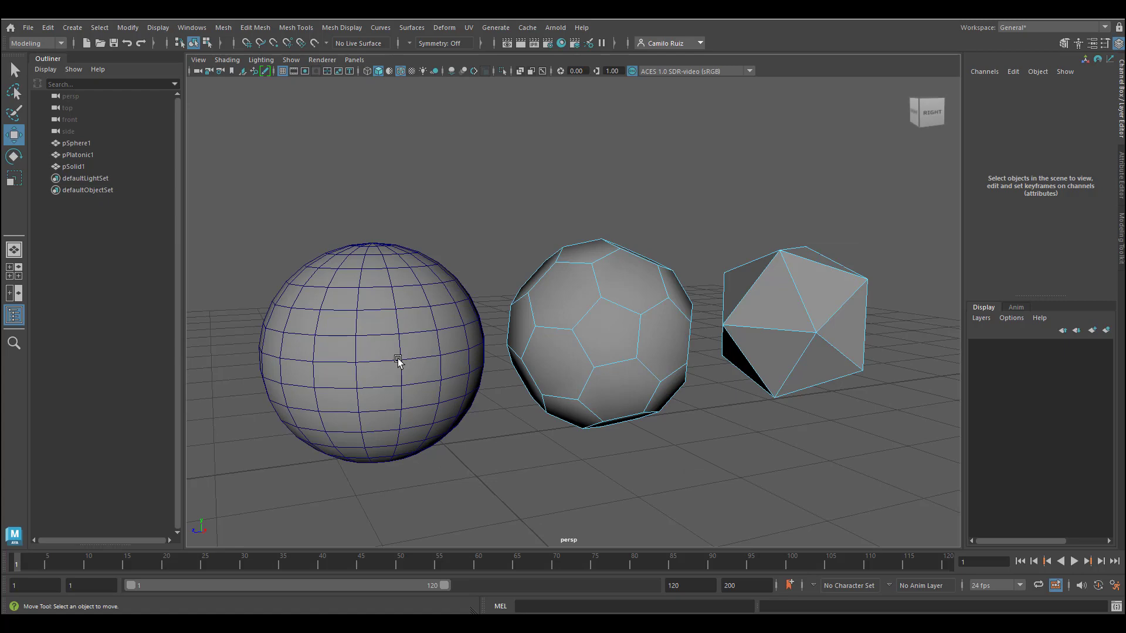
{"action": "left_click", "coordinate": [398, 361]}
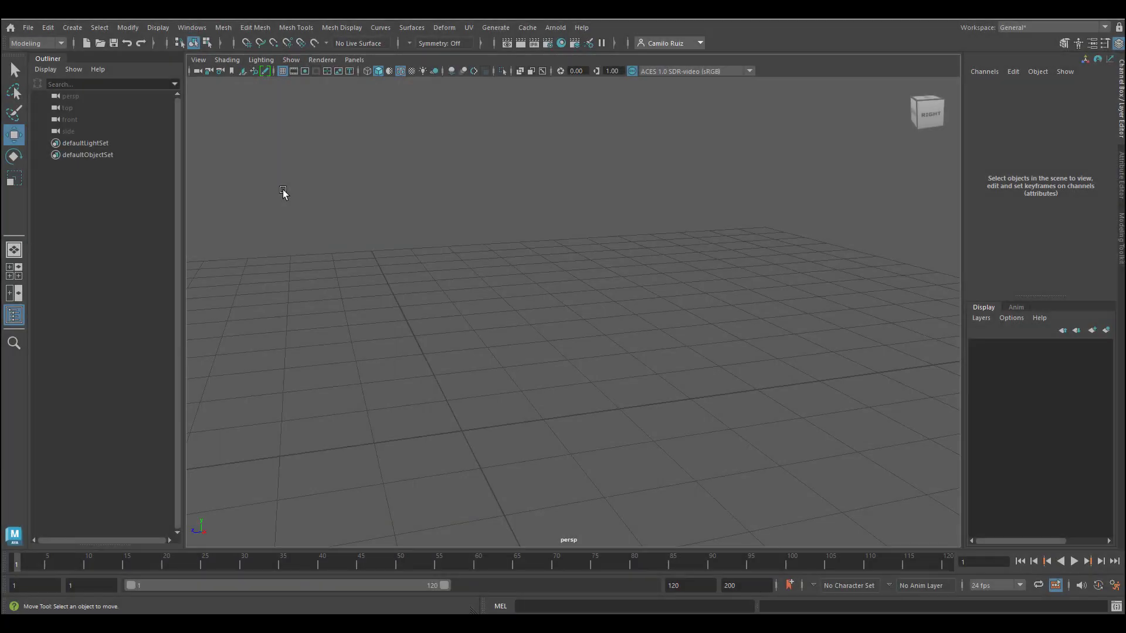
Create a default polygon cylinder at the origin and inspect its caps and sides
{"action": "left_click", "coordinate": [80, 26]}
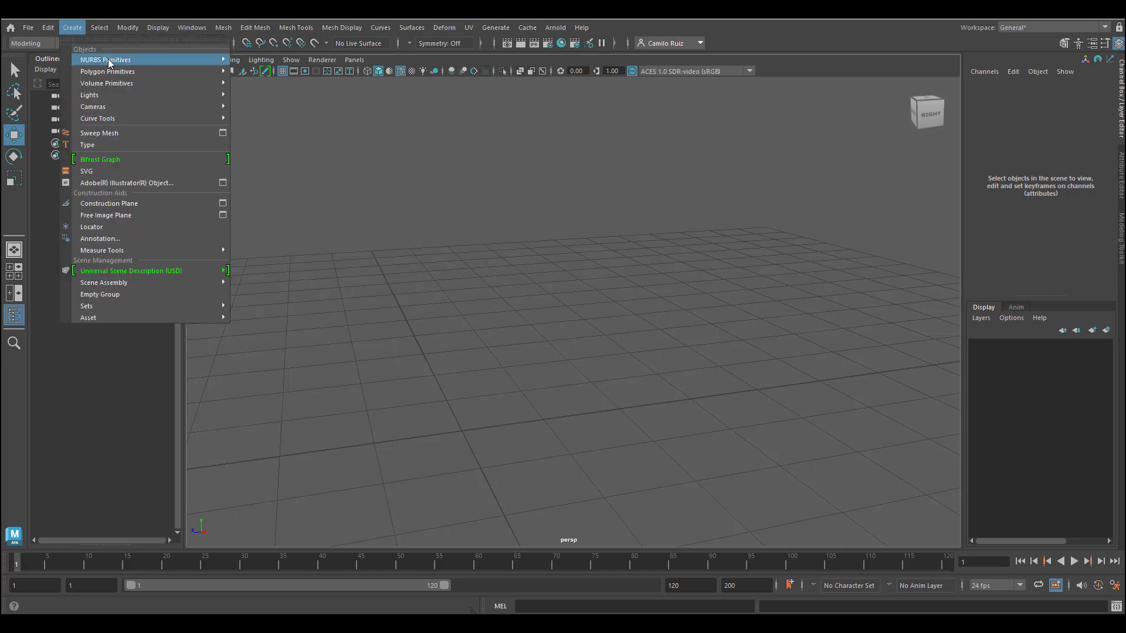
{"action": "mouse_move", "coordinate": [121, 73]}
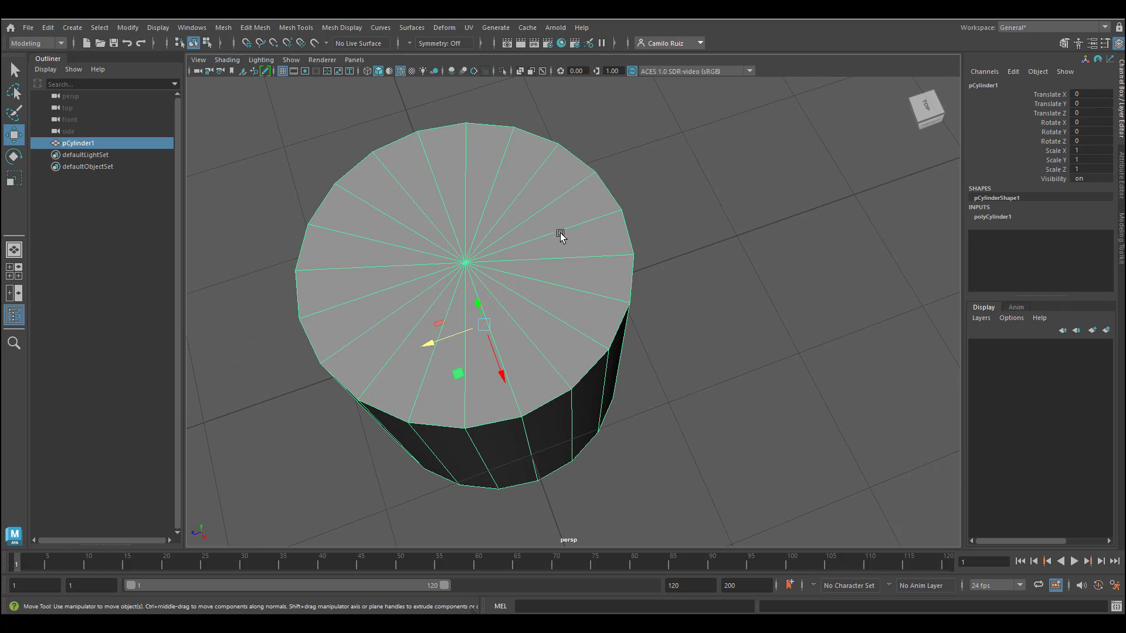
{"action": "left_click_drag", "start_coordinate": [459, 254], "coordinate": [535, 166], "text": "alt"}
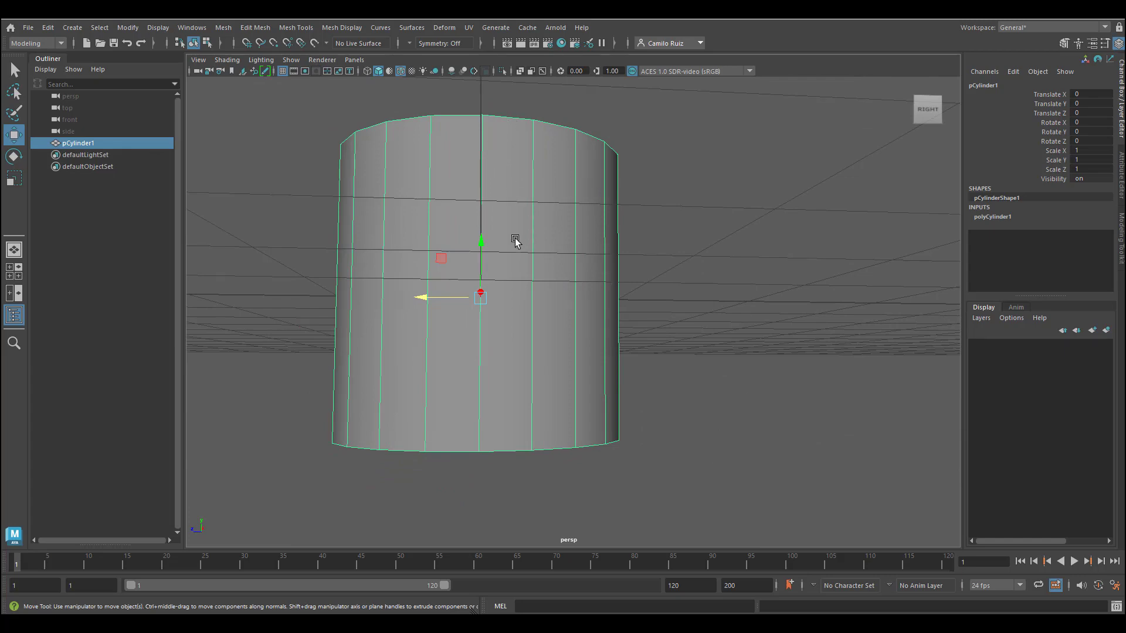
{"action": "left_click_drag", "start_coordinate": [495, 252], "coordinate": [516, 232], "text": "alt"}
Set the cylinder's subdivisions to 15 around the axis, 6 along the height and 5 on the caps
{"action": "left_click", "coordinate": [992, 216]}
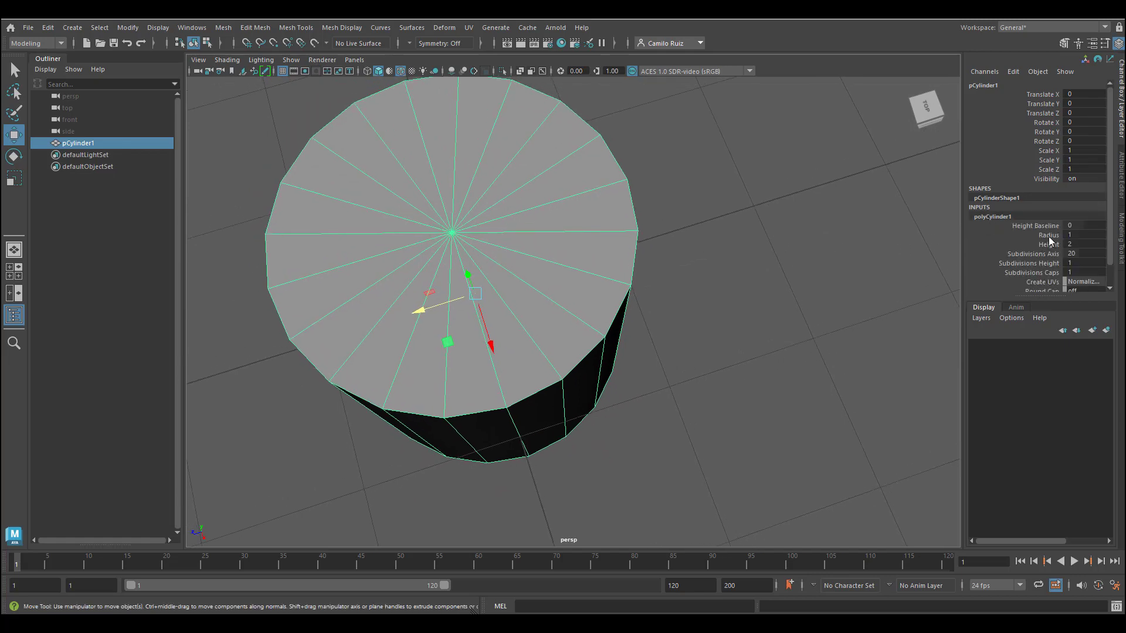
{"action": "left_click", "coordinate": [1033, 253]}
{"action": "middle_click_drag", "start_coordinate": [1033, 253], "coordinate": [799, 274]}
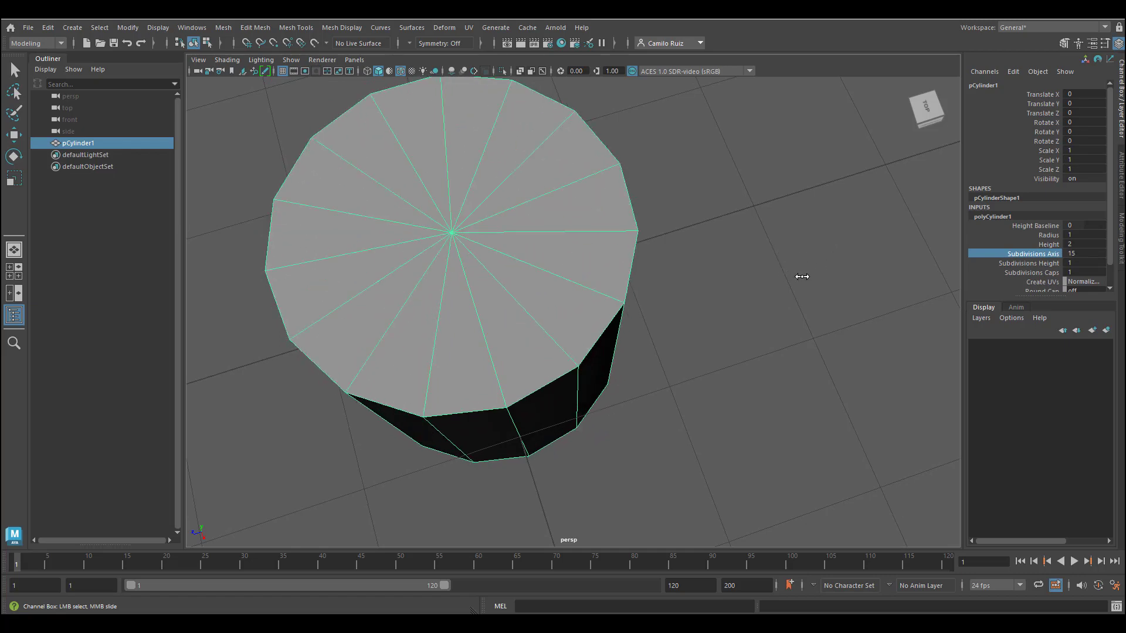
{"action": "left_click", "coordinate": [1050, 264]}
{"action": "middle_click_drag", "start_coordinate": [899, 280], "coordinate": [832, 262]}
{"action": "left_click", "coordinate": [1046, 272]}
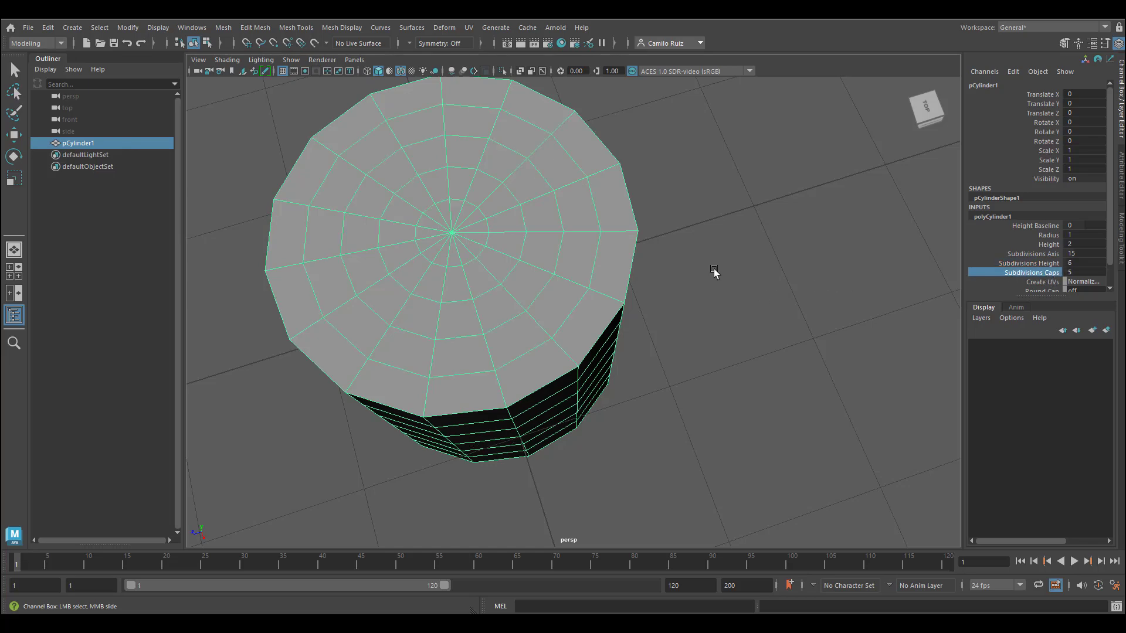
Increase the cylinder's Subdivisions Axis to 50
{"action": "left_click_drag", "start_coordinate": [714, 272], "coordinate": [772, 254], "text": "alt"}
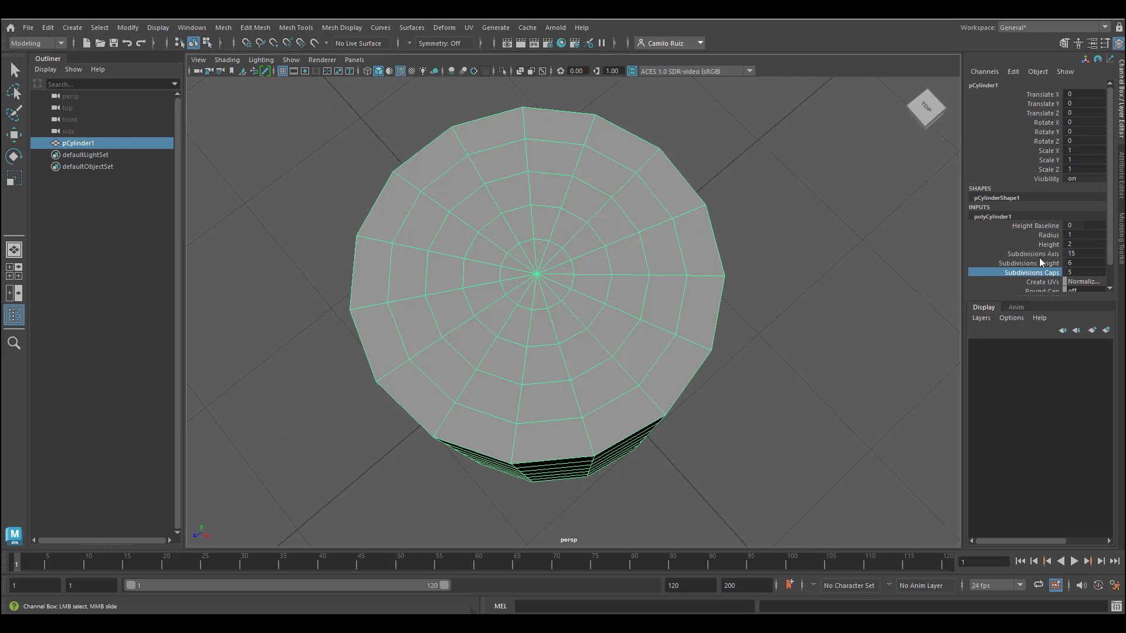
{"action": "middle_click_drag", "start_coordinate": [776, 255], "coordinate": [605, 125]}
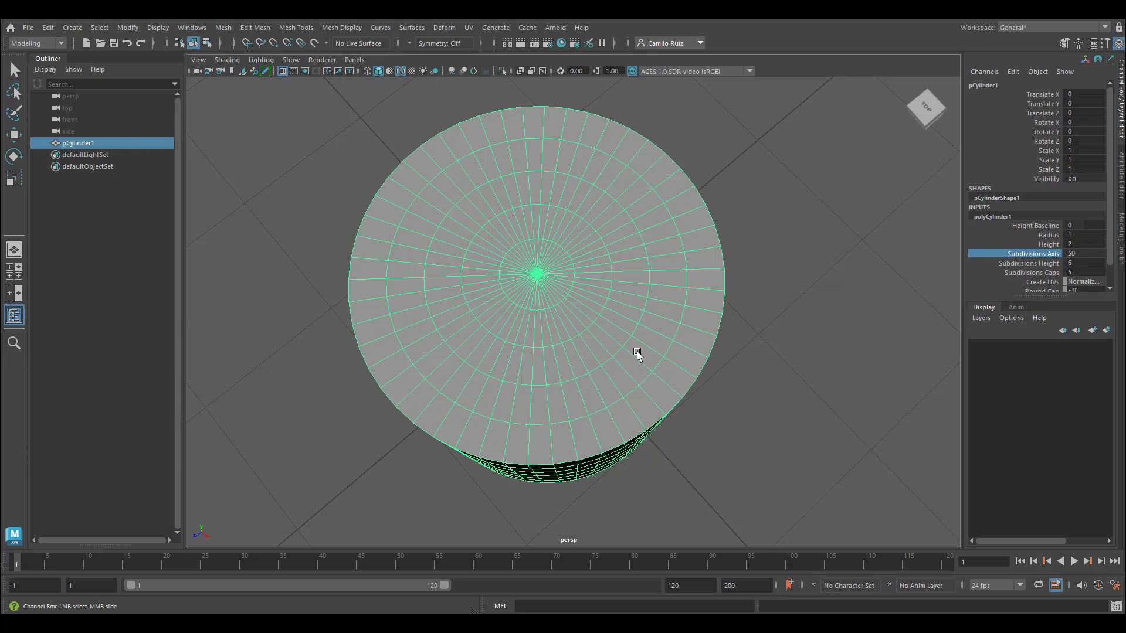
{"action": "left_click_drag", "start_coordinate": [636, 352], "coordinate": [650, 309], "text": "alt"}
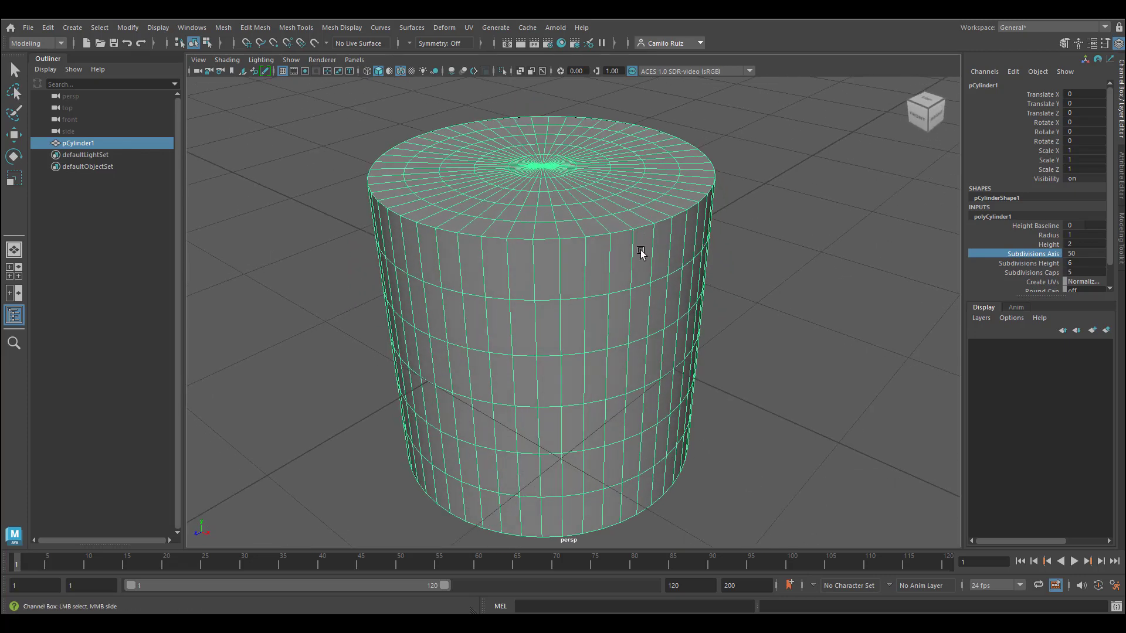
Reduce the cylinder's Subdivisions Axis to 9 and inspect the coarser mesh
{"action": "left_click_drag", "start_coordinate": [640, 250], "coordinate": [659, 234], "text": "alt"}
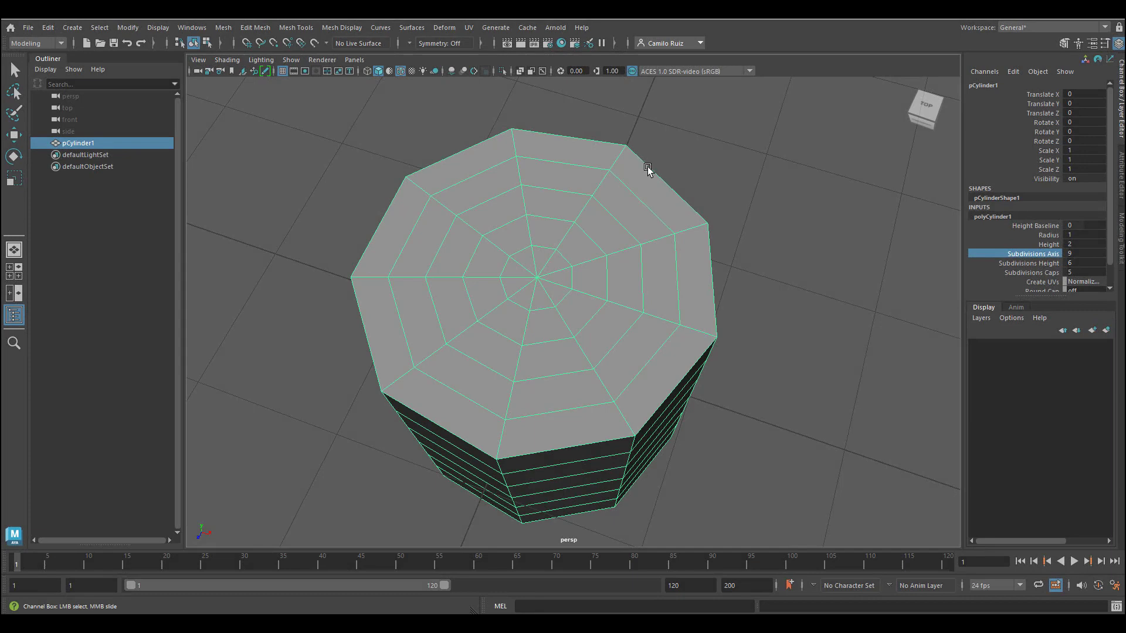
{"action": "left_click_drag", "start_coordinate": [645, 184], "coordinate": [620, 235], "text": "alt"}
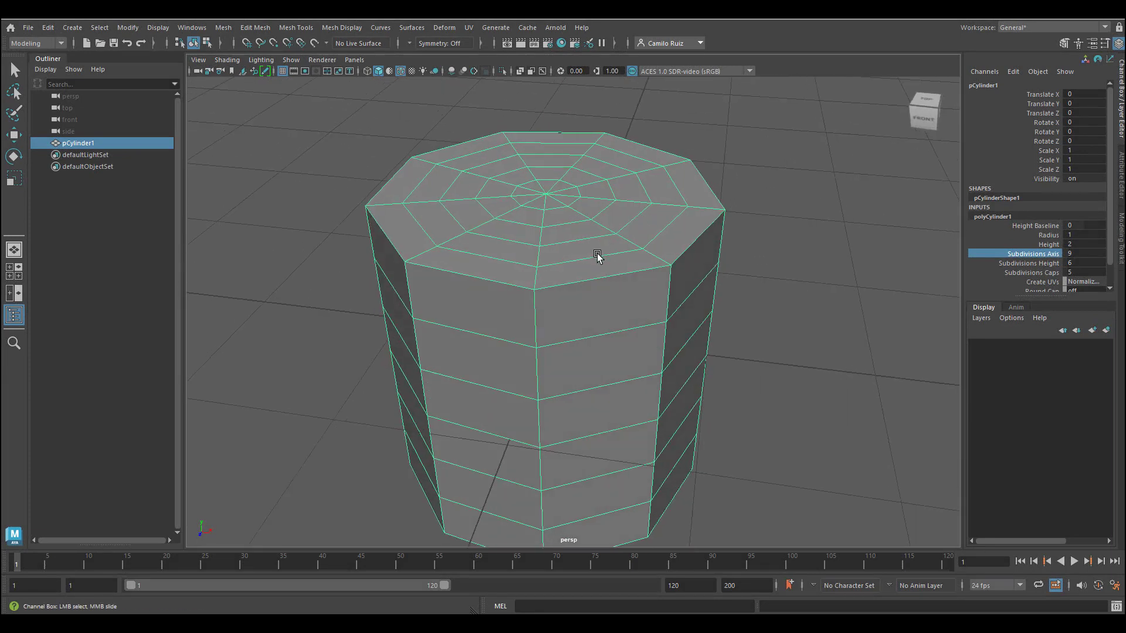
{"action": "scroll", "coordinate": [597, 256], "scroll_direction": "down", "scroll_amount": 2}
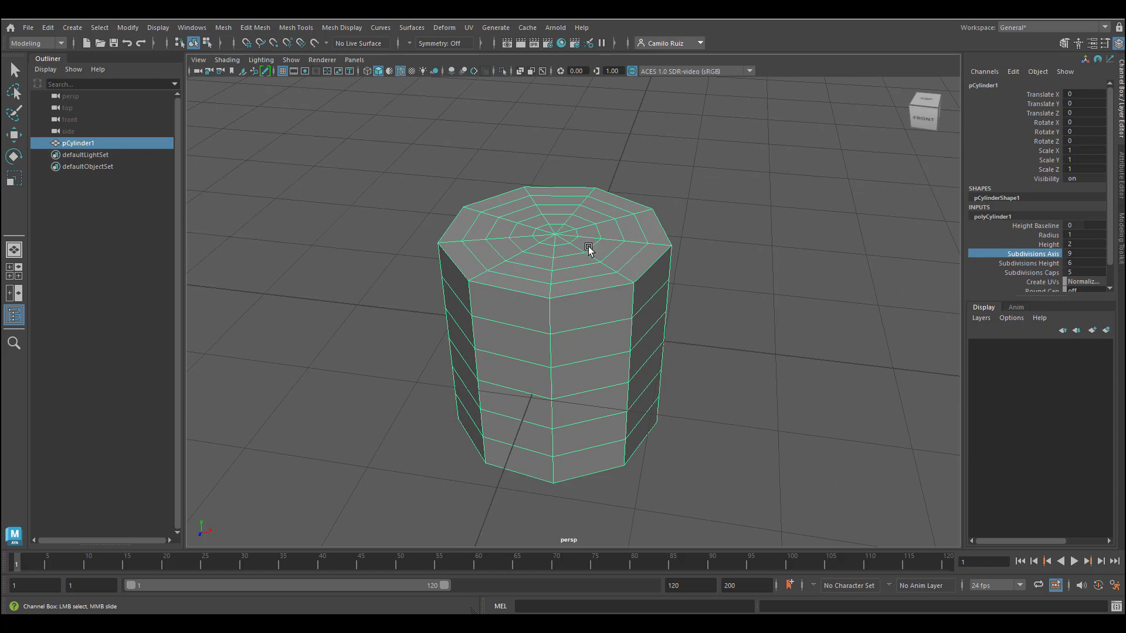
Toggle the cylinder's smooth mesh preview on and off, examining the rounded shape from several angles
{"action": "key", "text": "3"}
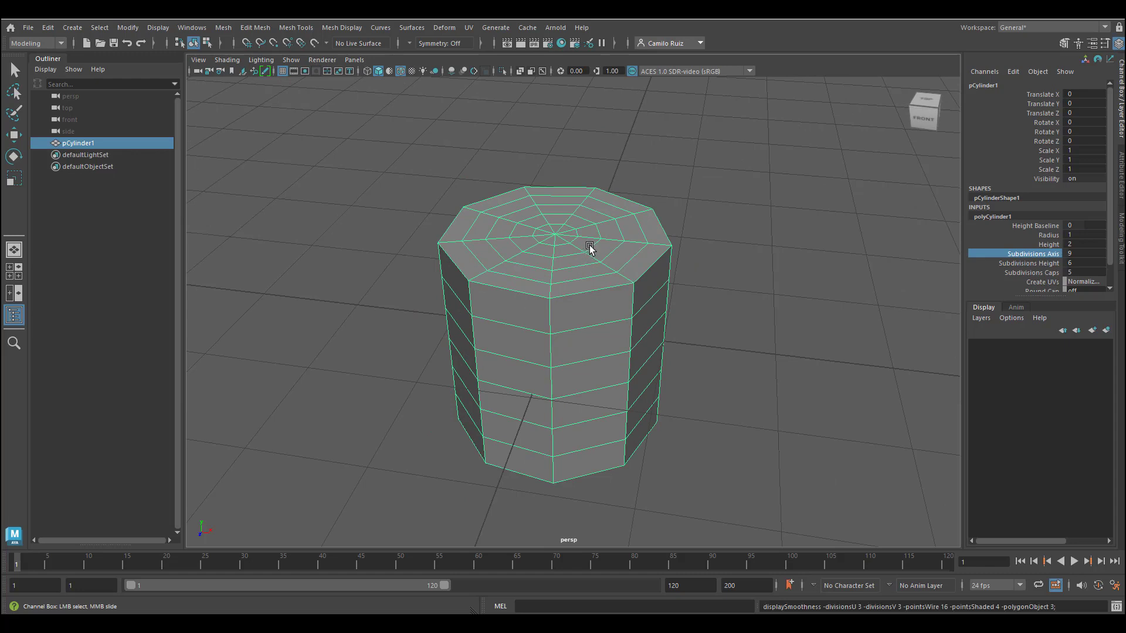
{"action": "left_click", "coordinate": [686, 241]}
{"action": "key", "text": "w"}
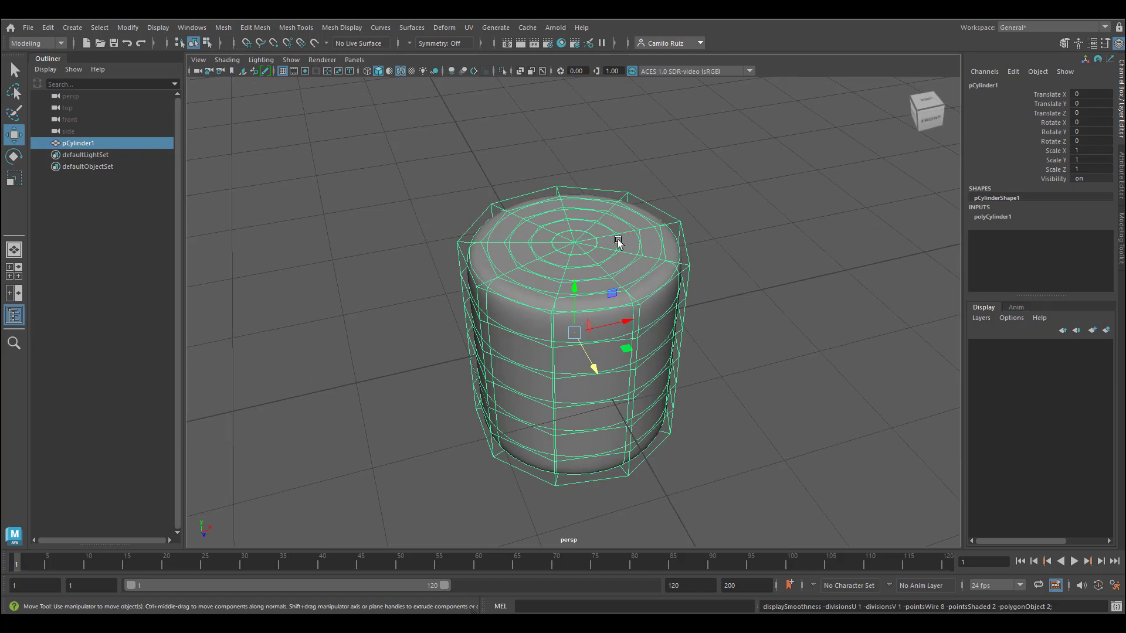
{"action": "left_click_drag", "start_coordinate": [615, 241], "coordinate": [628, 230], "text": "alt"}
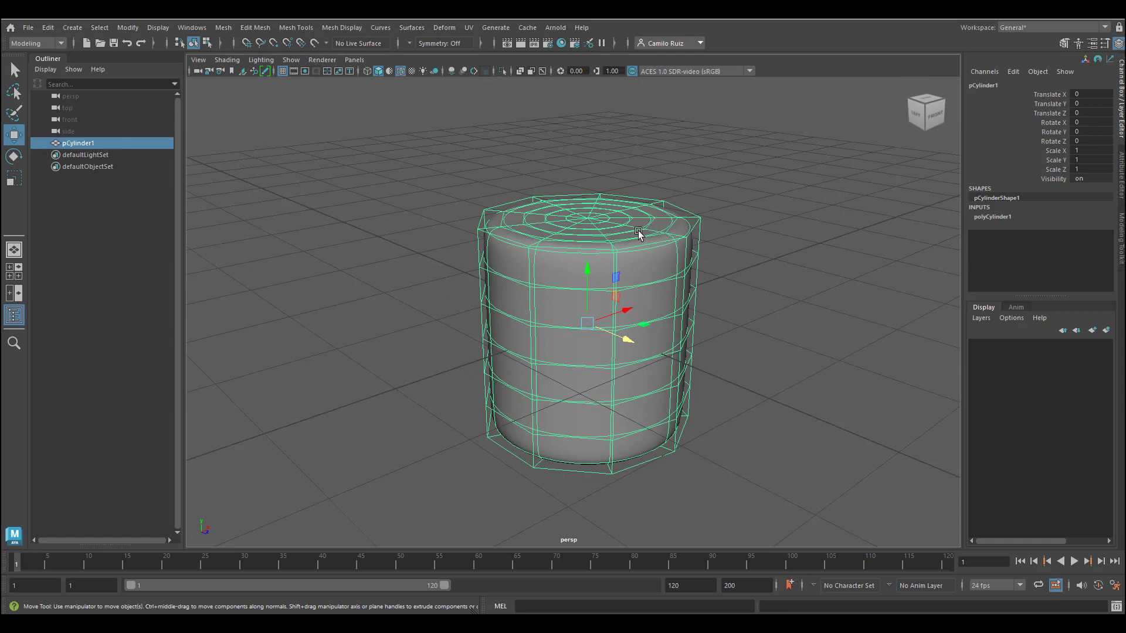
{"action": "left_click_drag", "start_coordinate": [613, 236], "coordinate": [585, 259], "text": "alt"}
{"action": "right_click_drag", "start_coordinate": [584, 284], "coordinate": [697, 256], "text": "alt"}
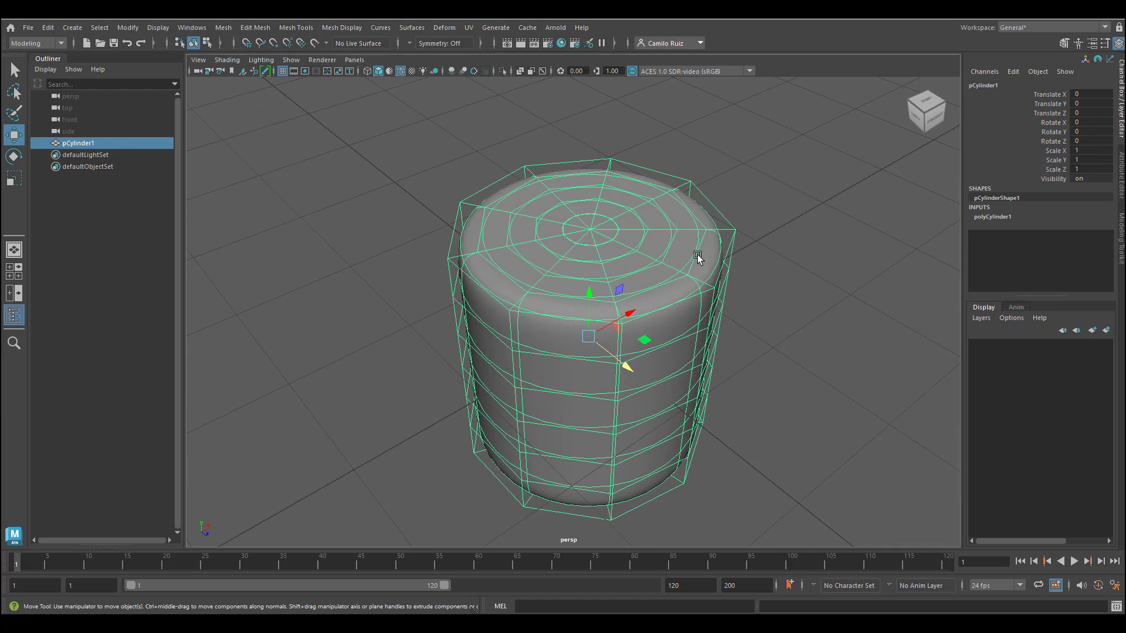
{"action": "mouse_move", "coordinate": [684, 251]}
{"action": "left_mouse_down", "text": "alt"}
{"action": "mouse_move", "coordinate": [703, 314]}
{"action": "mouse_move", "coordinate": [731, 276]}
{"action": "mouse_move", "coordinate": [693, 262]}
{"action": "left_mouse_up", "text": "alt"}
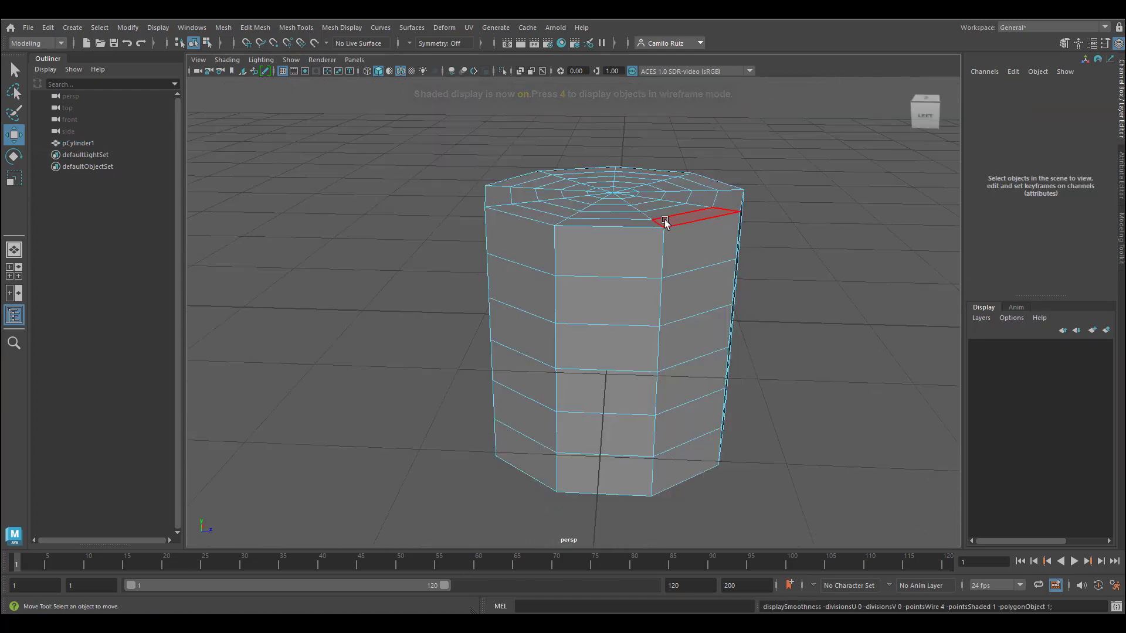
Switch the cylinder to face mode and select one side face in the third row from its upper end
{"action": "left_click_drag", "start_coordinate": [654, 223], "coordinate": [603, 249], "text": "alt"}
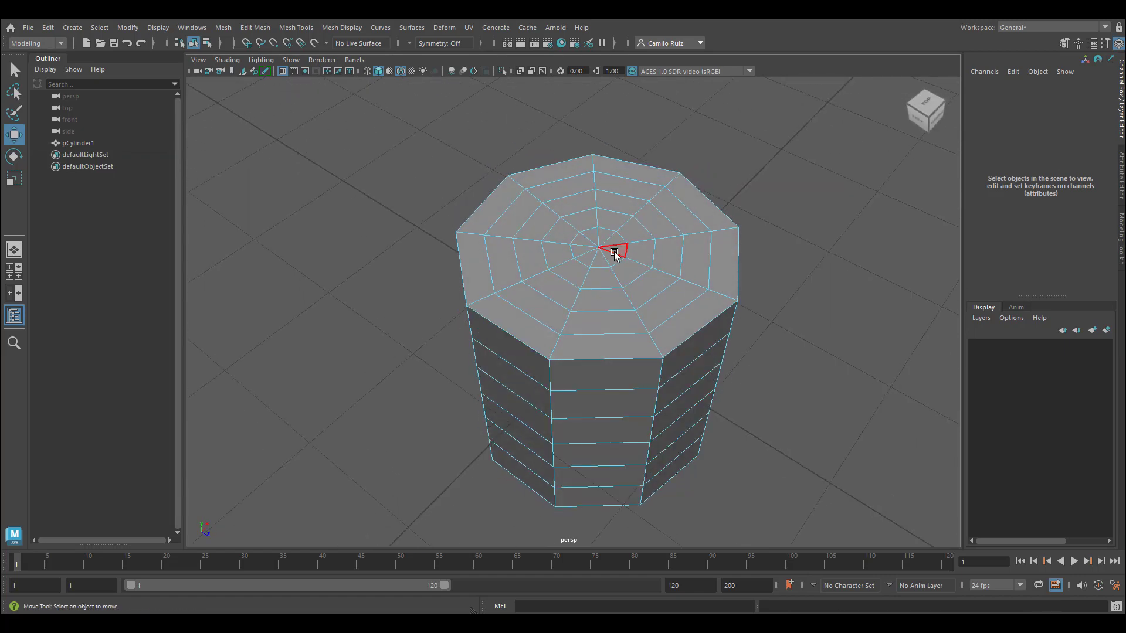
{"action": "left_click_drag", "start_coordinate": [614, 252], "coordinate": [626, 211], "text": "alt"}
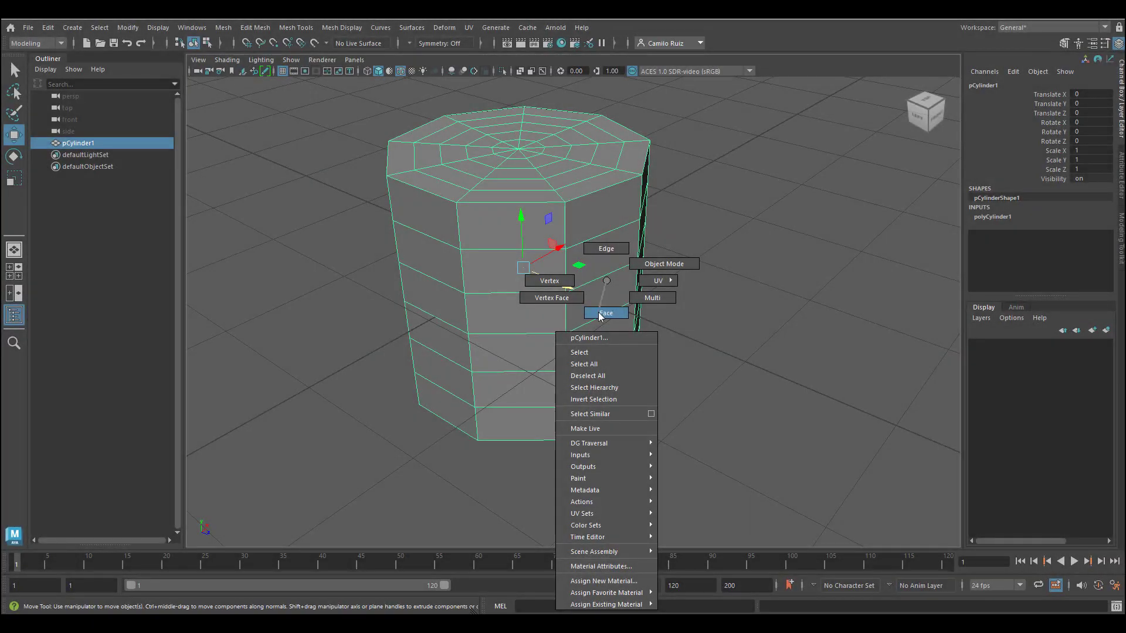
{"action": "right_click_drag", "start_coordinate": [596, 249], "coordinate": [606, 305], "text": "shift"}
{"action": "left_click", "coordinate": [610, 300]}
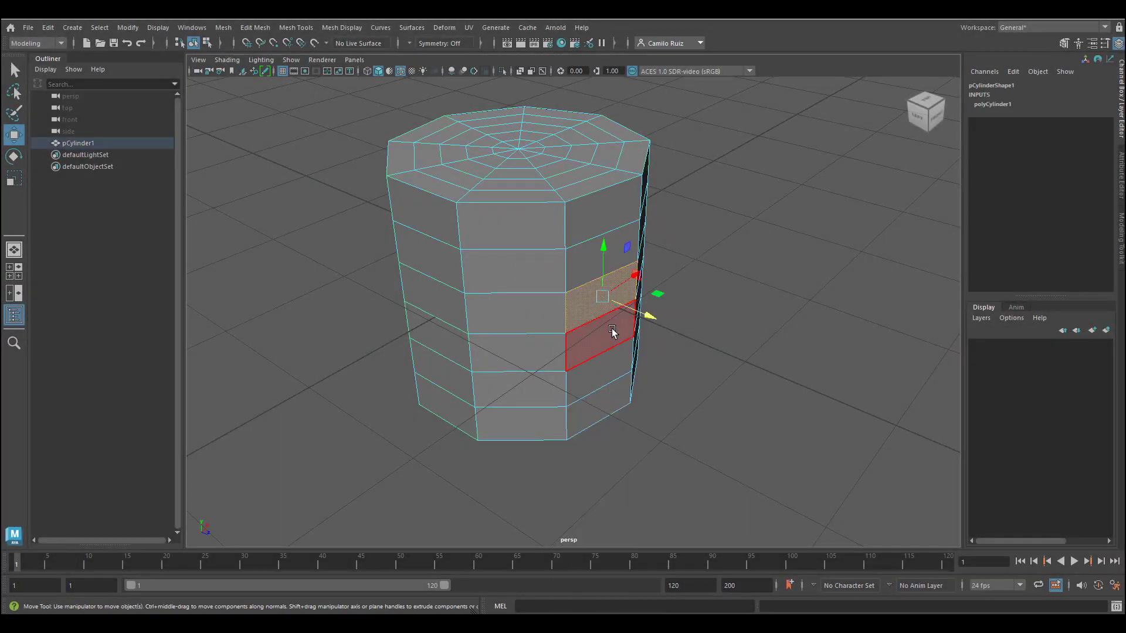